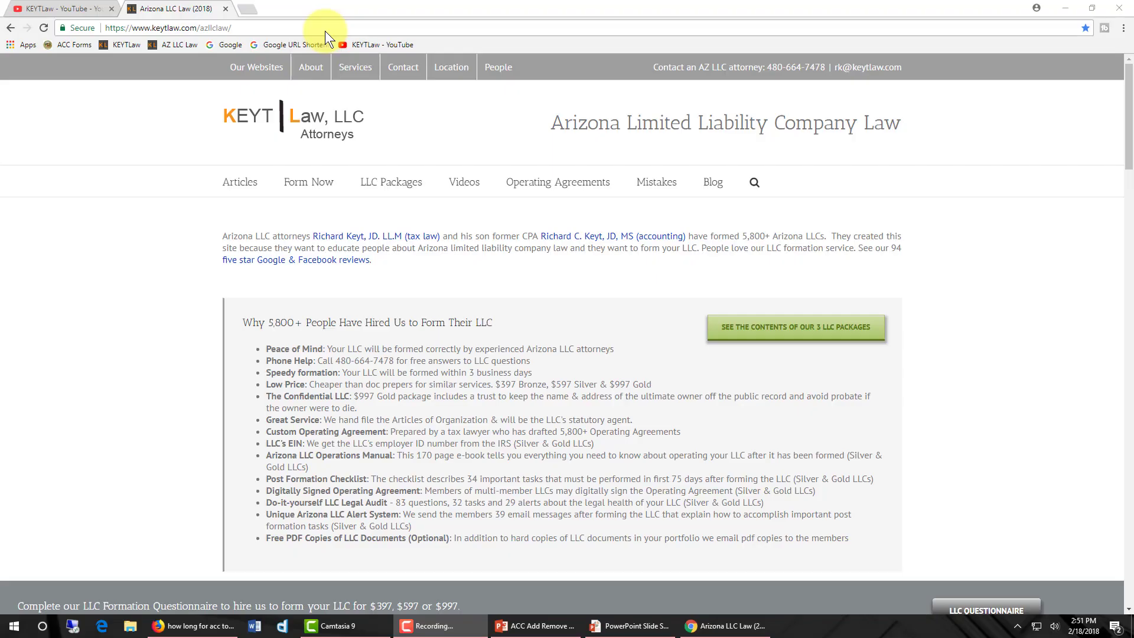
pyautogui.click(325, 30)
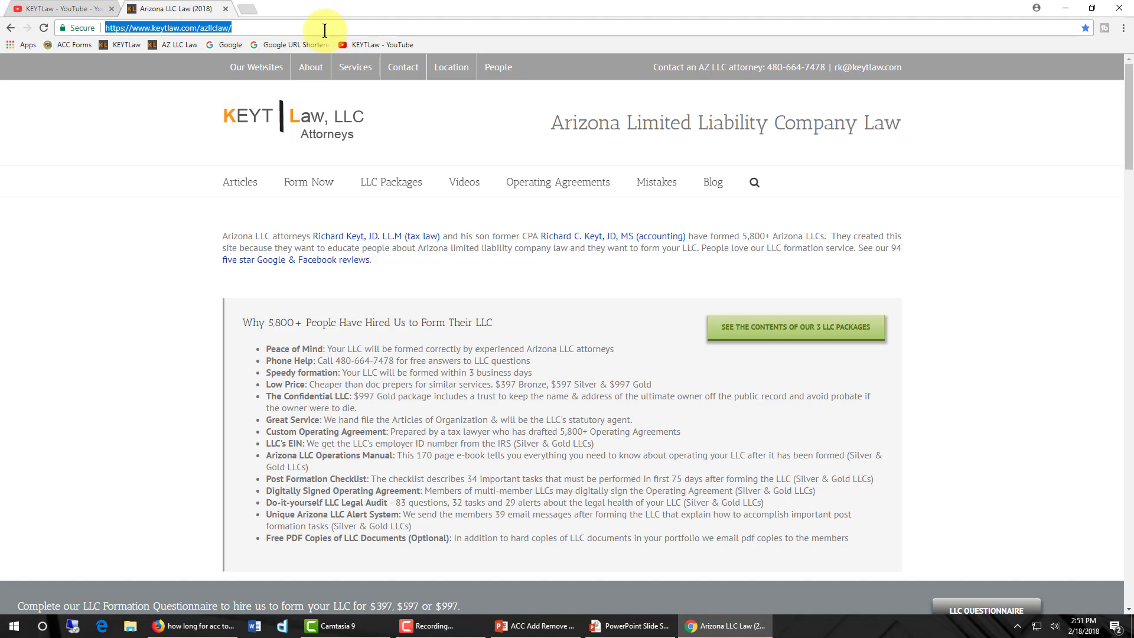
pyautogui.write('https://goo.gl/r5FT87')
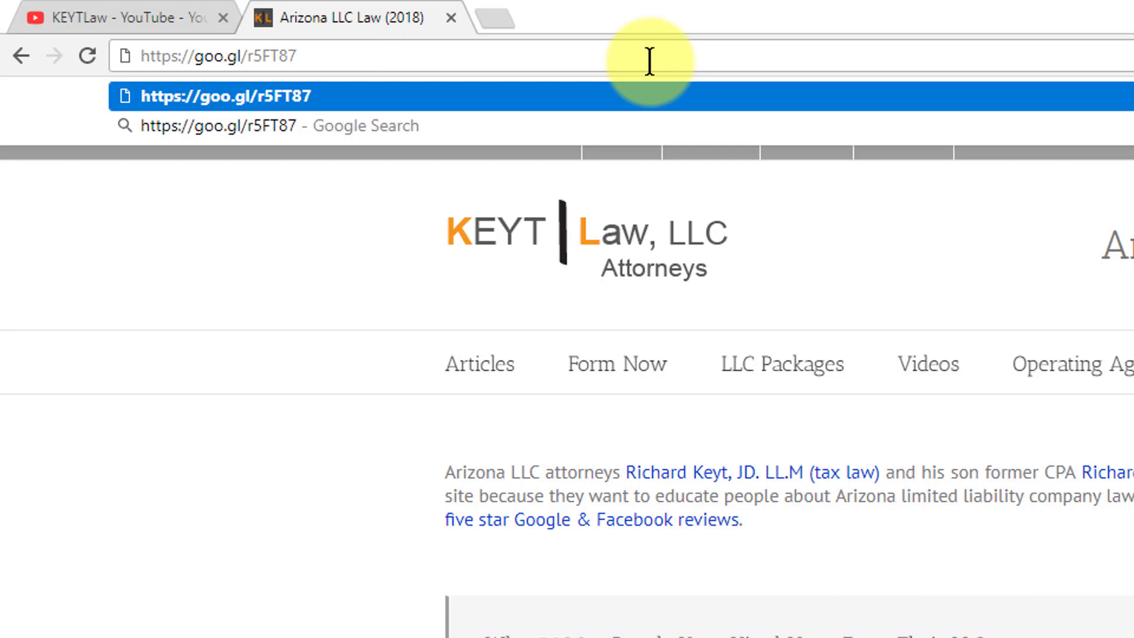
pyautogui.press('Return')
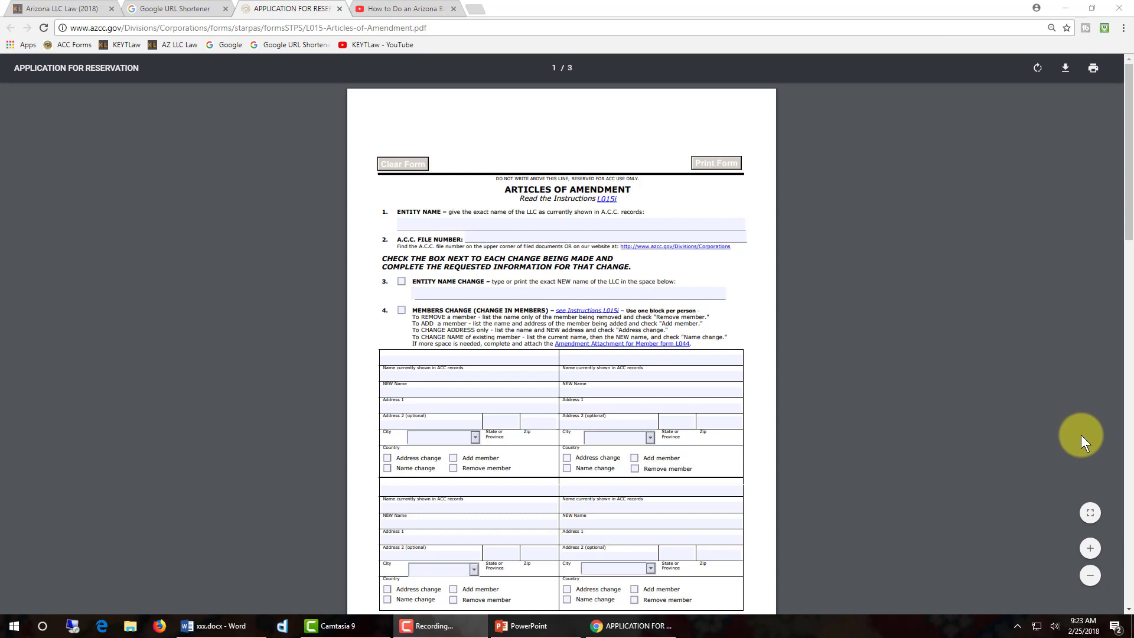
# Step: Fit the form page to the viewer width and highlight the instruction lines for items 1 and 2
pyautogui.click(1091, 514)
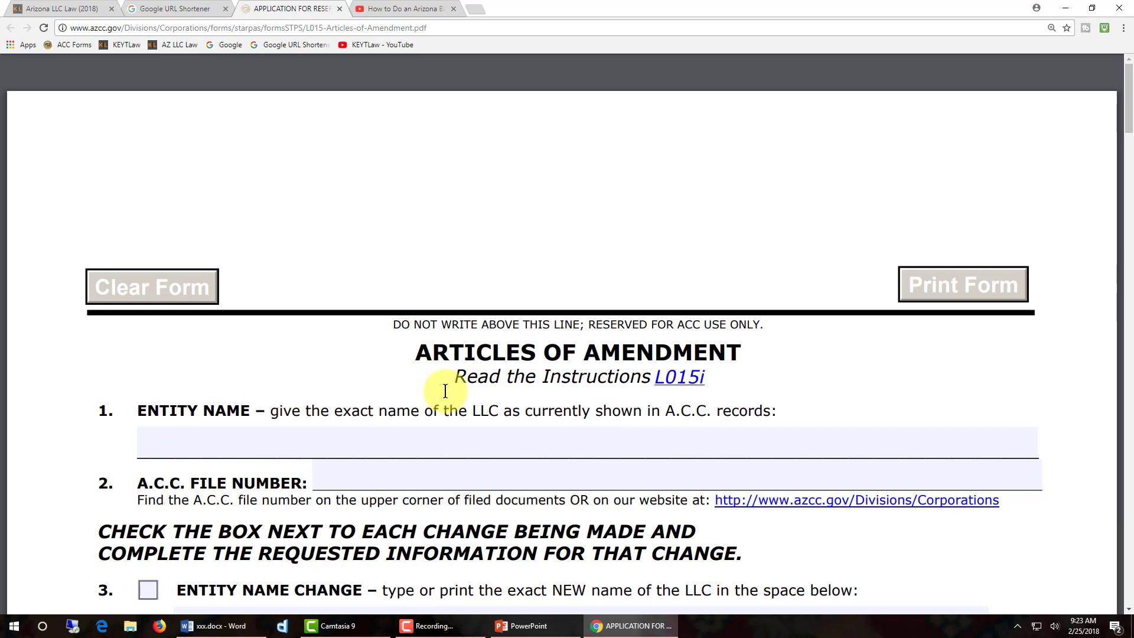
pyautogui.moveTo(445, 391); pyautogui.dragTo(643, 379)
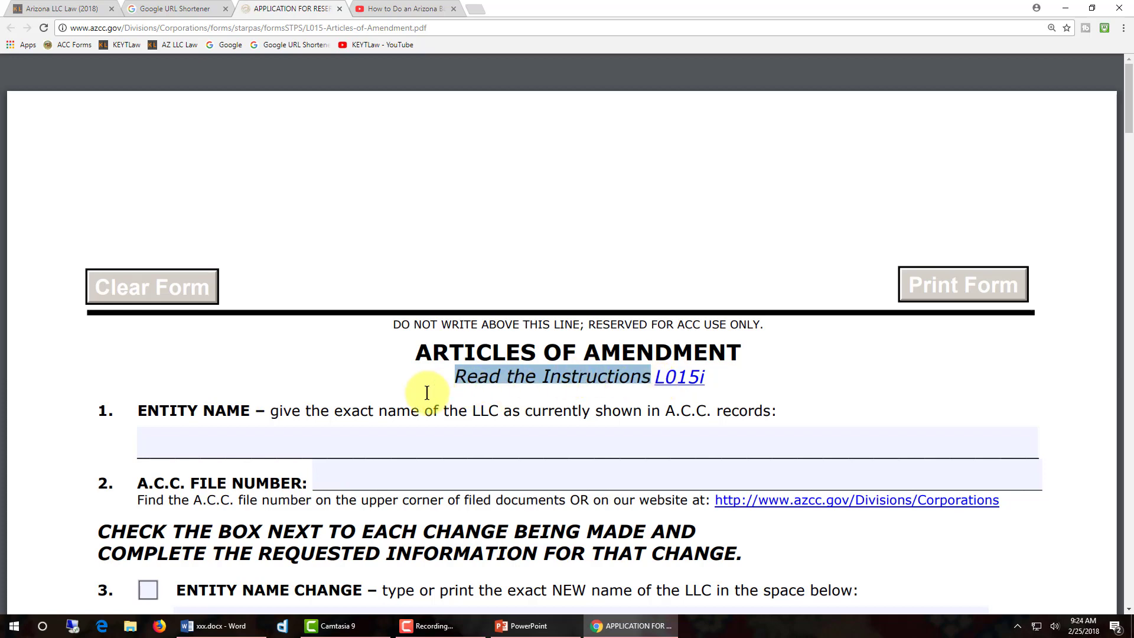
pyautogui.click(354, 402)
pyautogui.moveTo(271, 411); pyautogui.dragTo(715, 412)
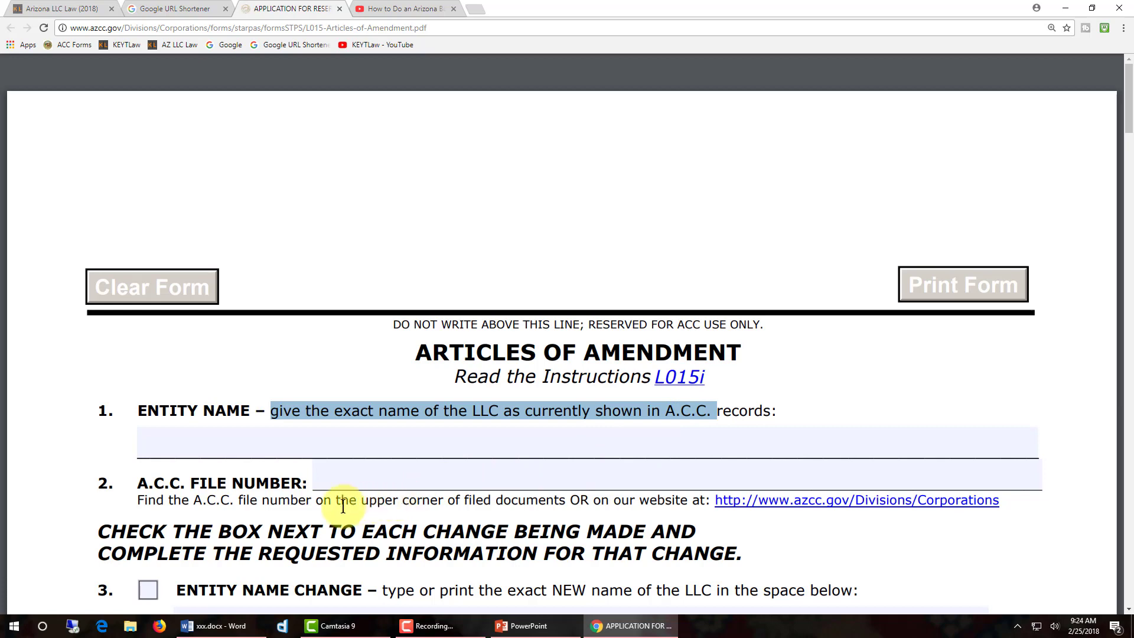
pyautogui.click(198, 501)
pyautogui.moveTo(197, 500); pyautogui.dragTo(314, 501)
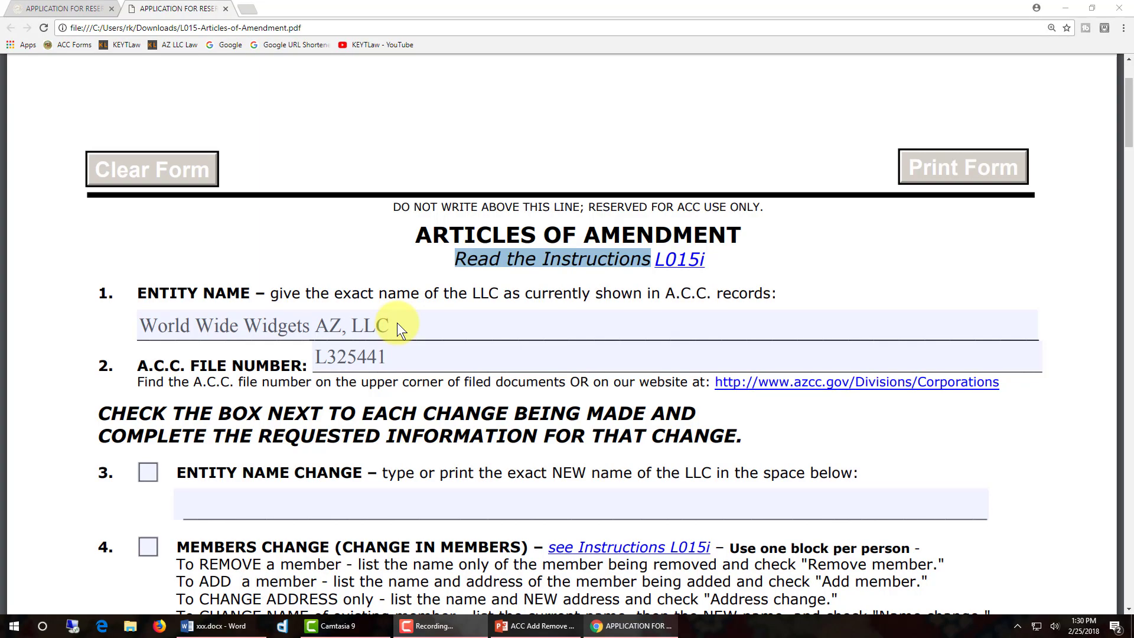
# Step: Fill in the entity name World Wide Widgets AZ, LLC and the file number, then scroll to section 5
pyautogui.click(395, 323)
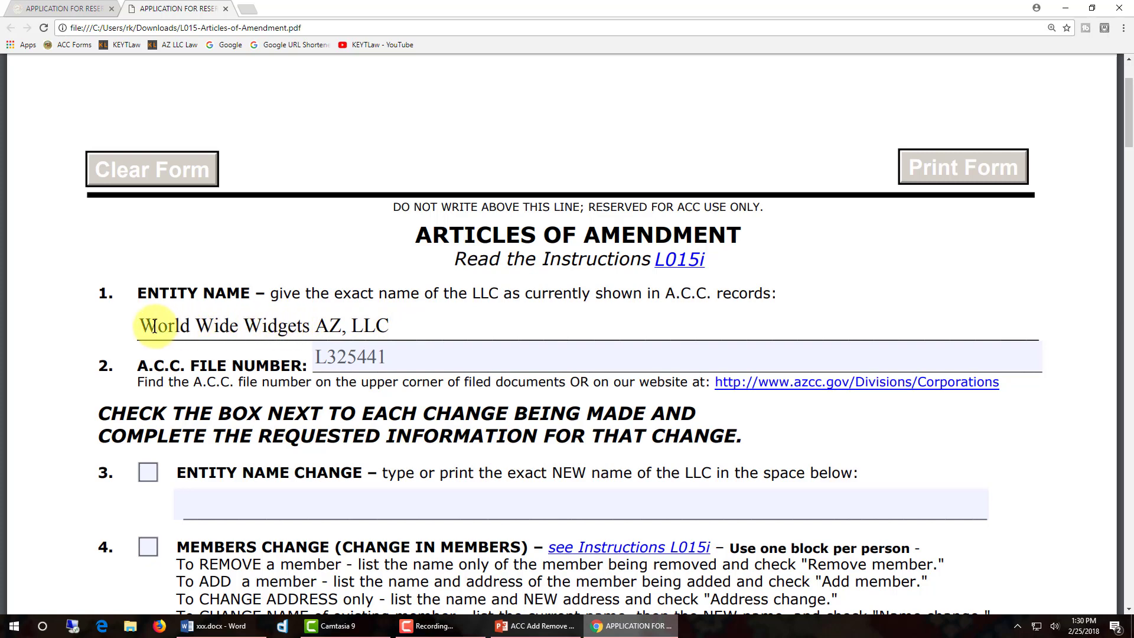
pyautogui.hotkey('shift', 'Left')
pyautogui.hotkey('shift', 'Left')
pyautogui.hotkey('shift', 'Left')
pyautogui.hotkey('shift', 'Left')
pyautogui.hotkey('shift', 'Left')
pyautogui.hotkey('shift', 'Left')
pyautogui.hotkey('shift', 'Left')
pyautogui.hotkey('shift', 'Left')
pyautogui.hotkey('shift', 'Left')
pyautogui.hotkey('shift', 'Left')
pyautogui.hotkey('shift', 'Left')
pyautogui.hotkey('shift', 'Left')
pyautogui.hotkey('shift', 'Left')
pyautogui.hotkey('shift', 'Left')
pyautogui.hotkey('shift', 'Left')
pyautogui.hotkey('shift', 'Left')
pyautogui.hotkey('shift', 'Left')
pyautogui.hotkey('shift', 'Left')
pyautogui.hotkey('shift', 'Left')
pyautogui.hotkey('shift', 'Left')
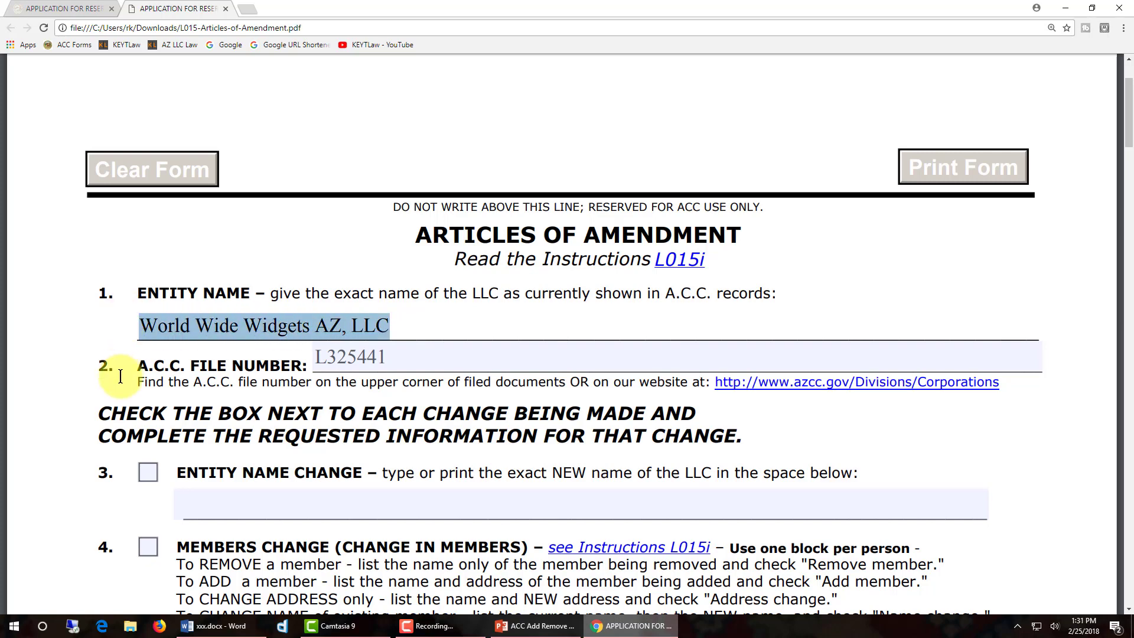
pyautogui.click(416, 355)
pyautogui.scroll(-1, 399, 371)
pyautogui.scroll(-7, 399, 370)
pyautogui.scroll(-13, 372, 381)
pyautogui.scroll(-3, 372, 382)
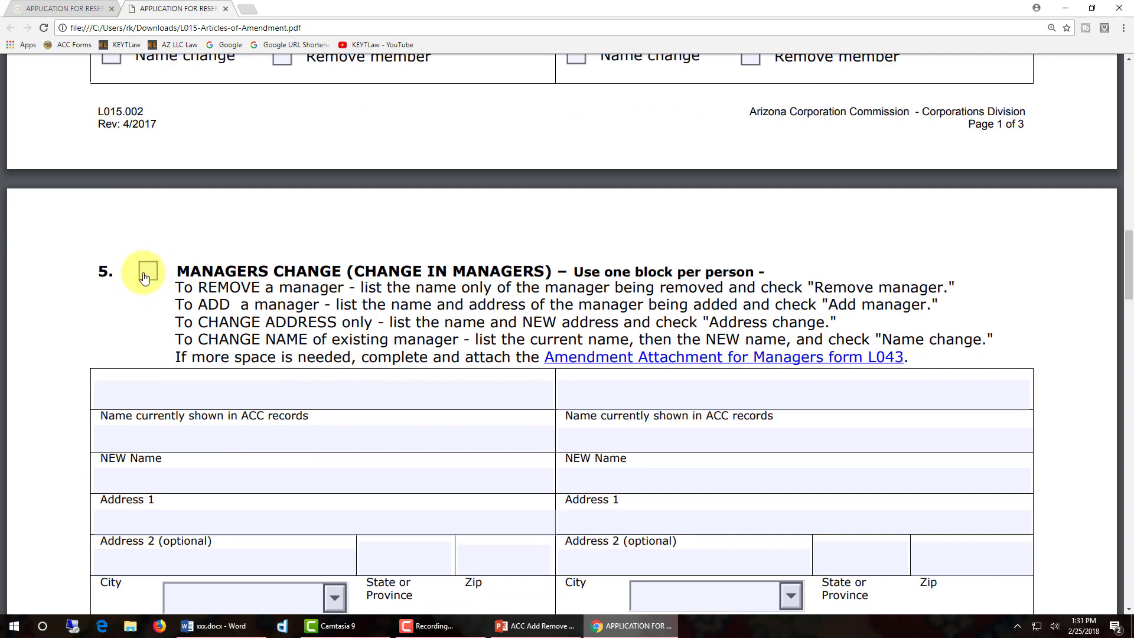
# Step: Check Managers Change and highlight the extra-space note and the first manager's name
pyautogui.click(145, 275)
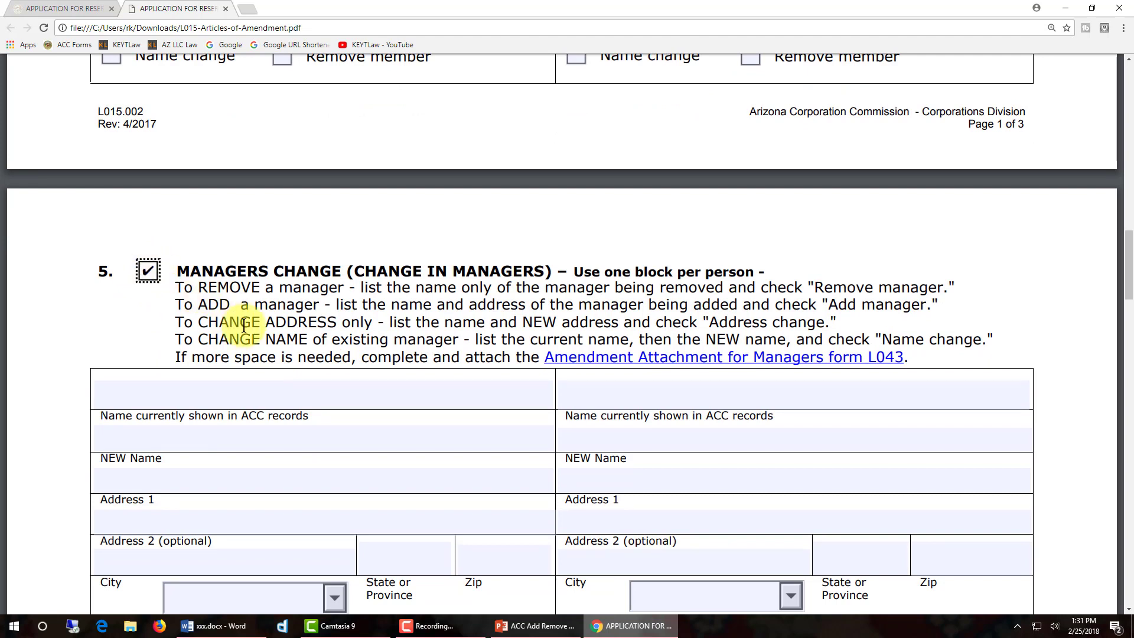
pyautogui.scroll(-2, 244, 325)
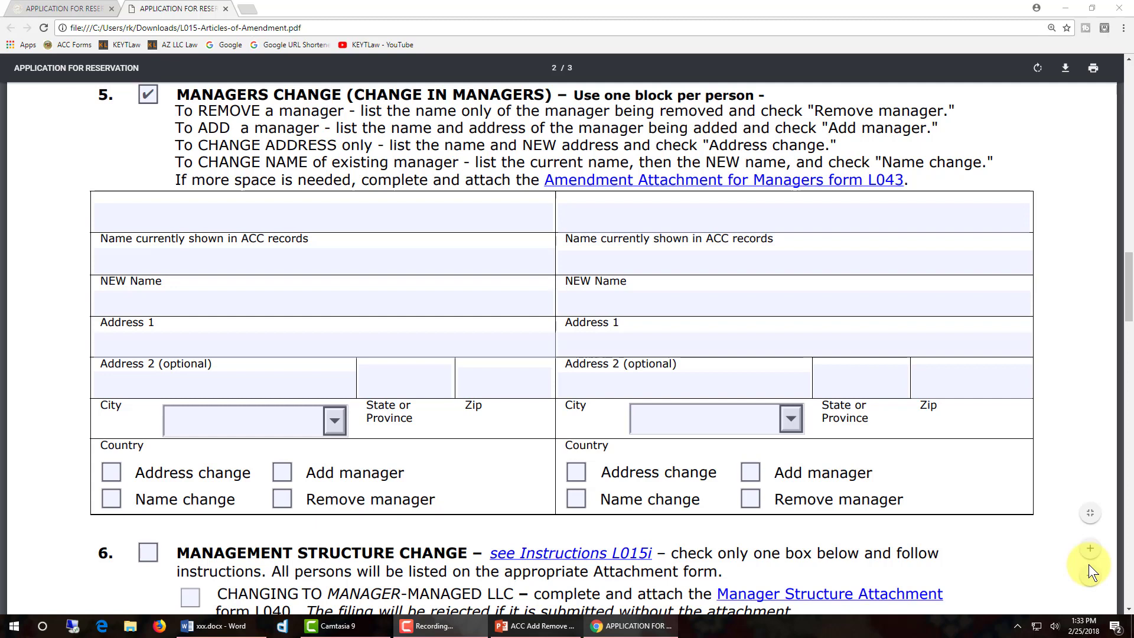
pyautogui.moveTo(176, 180); pyautogui.dragTo(897, 185)
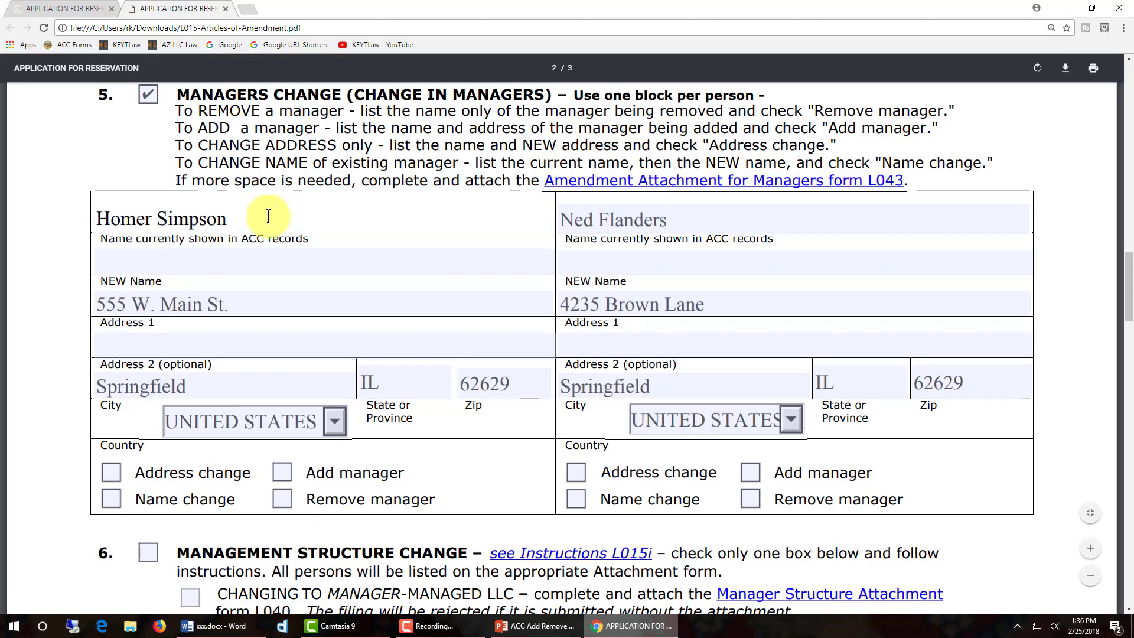
pyautogui.moveTo(236, 219); pyautogui.dragTo(98, 219)
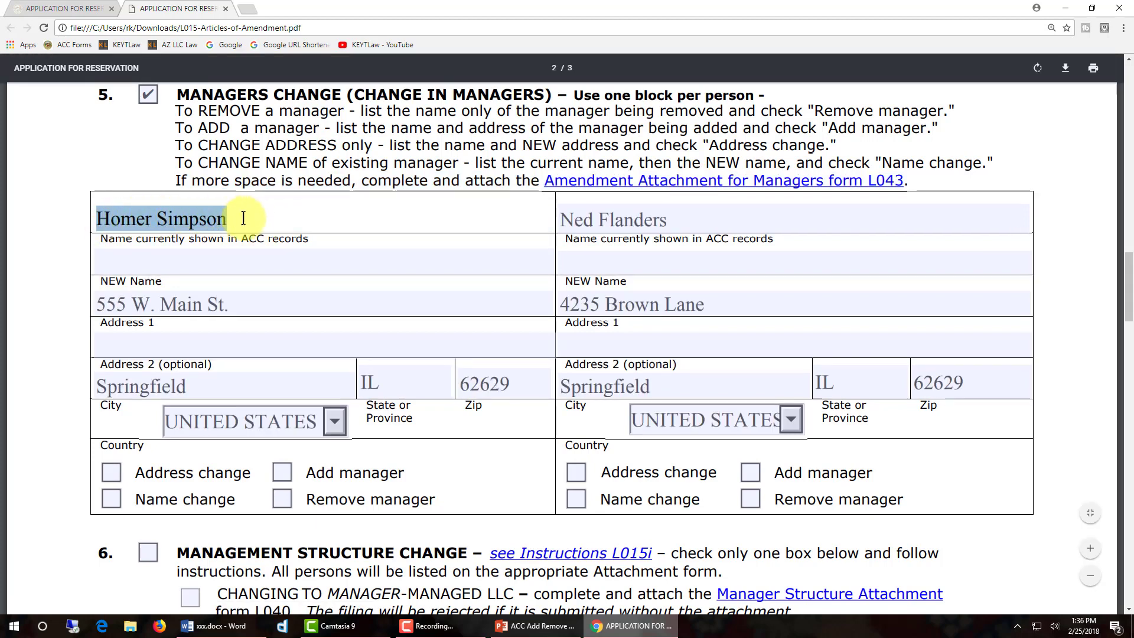
# Step: Highlight the second manager's name and mark the first manager as Remove manager instead of Add
pyautogui.click(671, 219)
pyautogui.moveTo(673, 222); pyautogui.dragTo(554, 228)
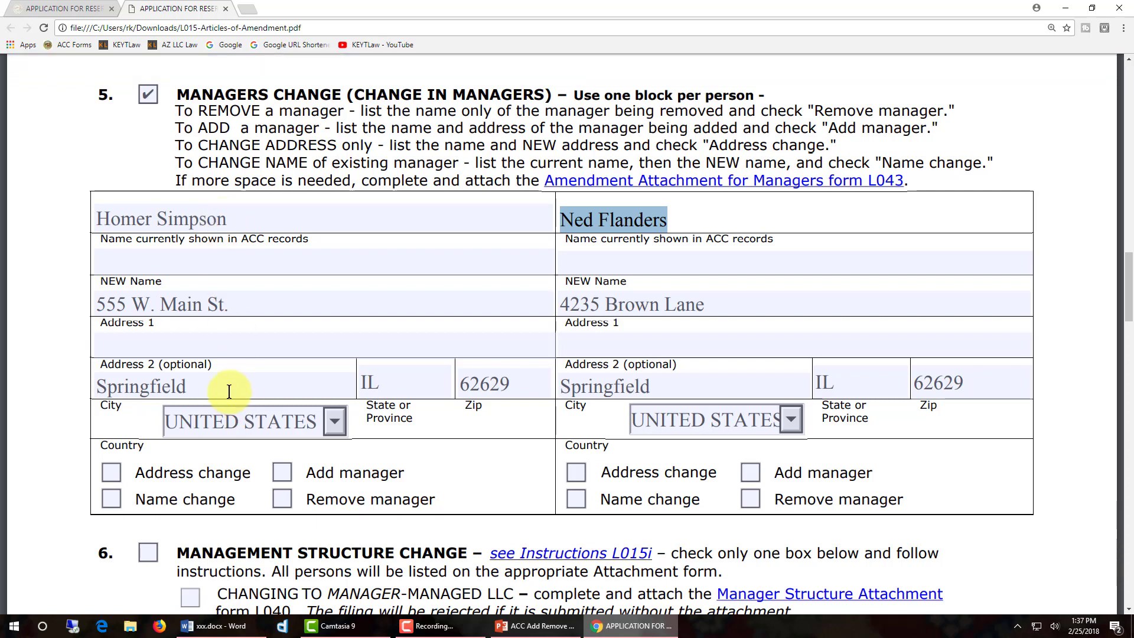
pyautogui.click(283, 474)
pyautogui.click(282, 500)
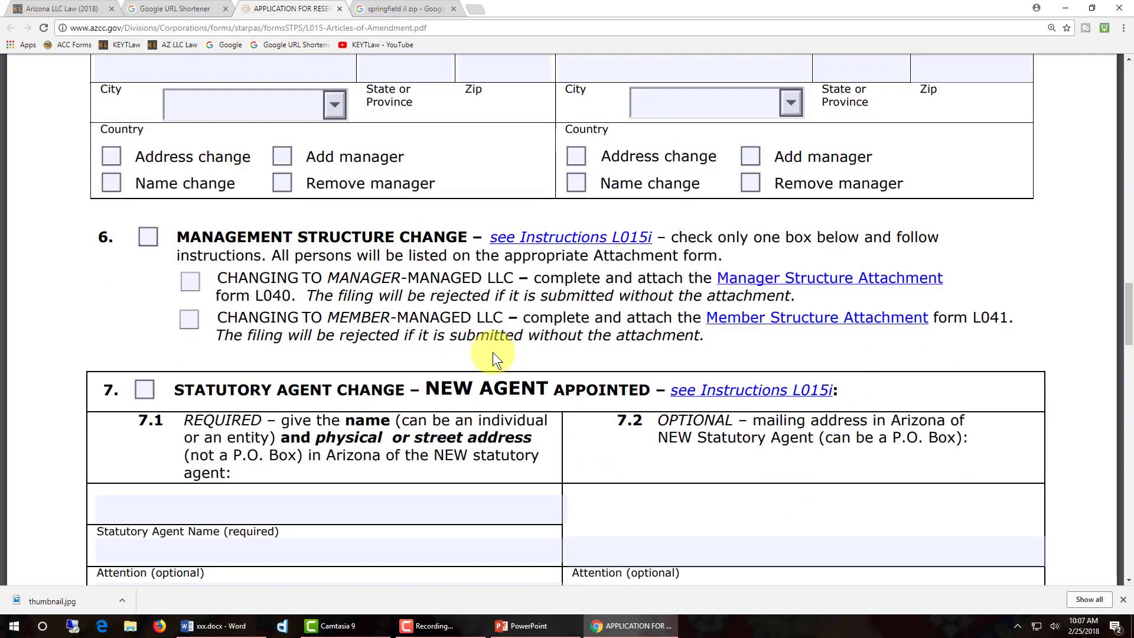
# Step: Check I ACCEPT in the Signature section and select the Printed Name field
pyautogui.scroll(-15, 493, 353)
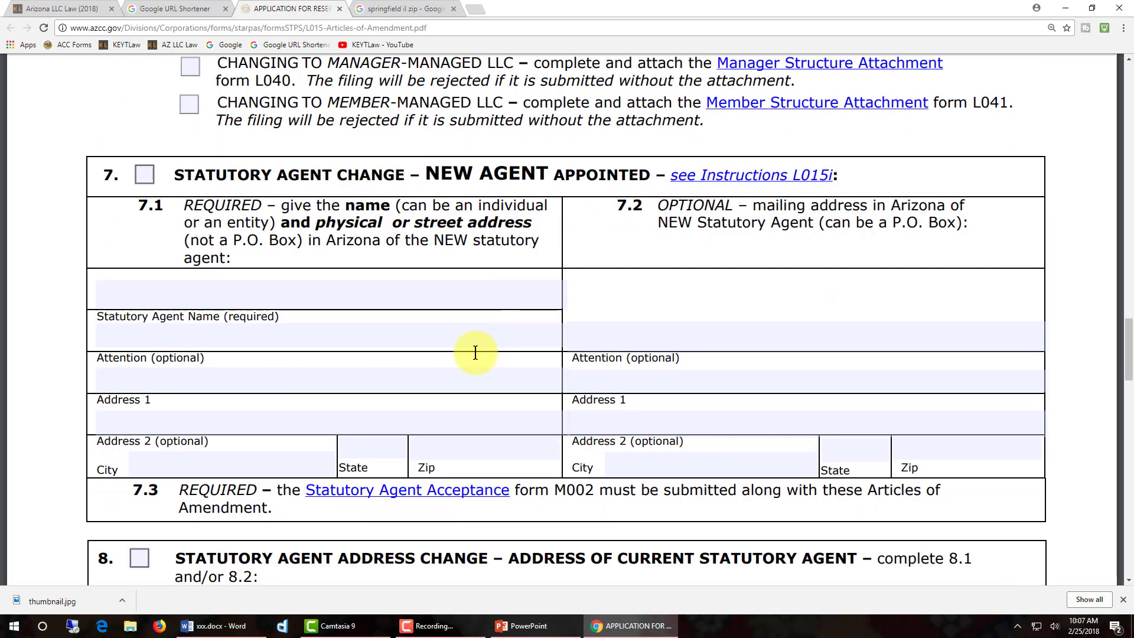
pyautogui.scroll(-12, 476, 353)
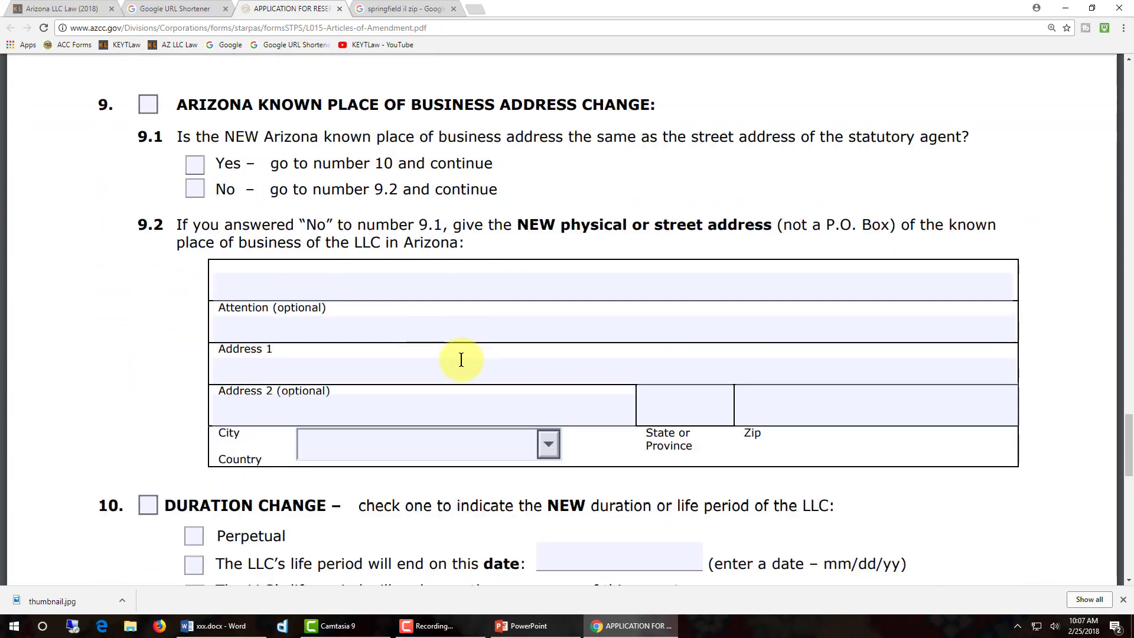
pyautogui.scroll(-10, 461, 360)
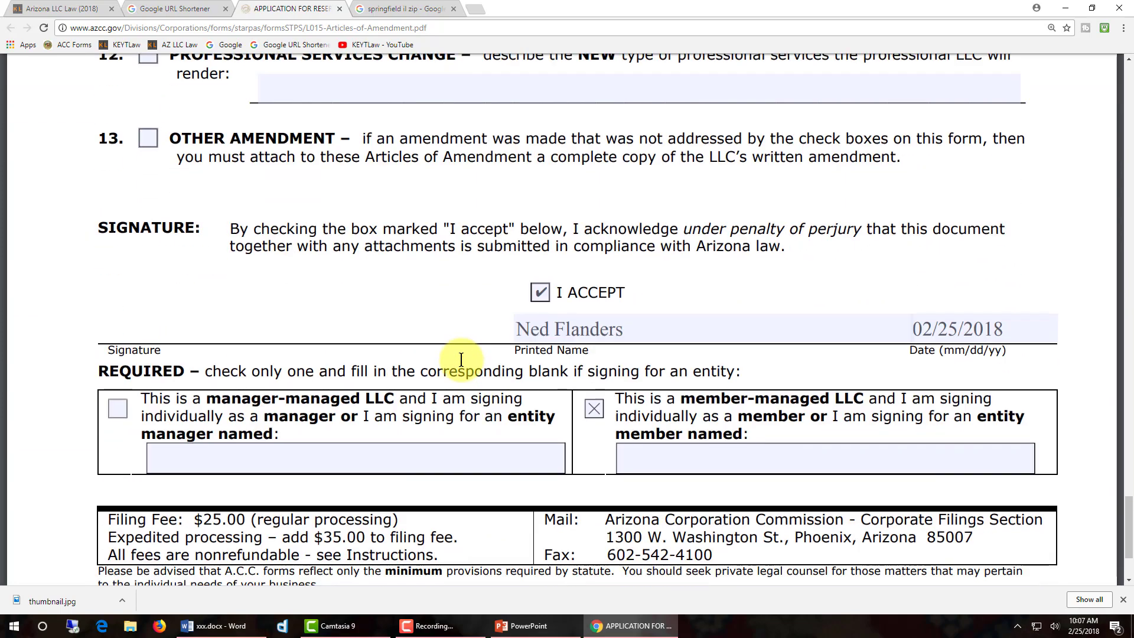
pyautogui.scroll(-2, 458, 359)
pyautogui.scroll(1, 459, 356)
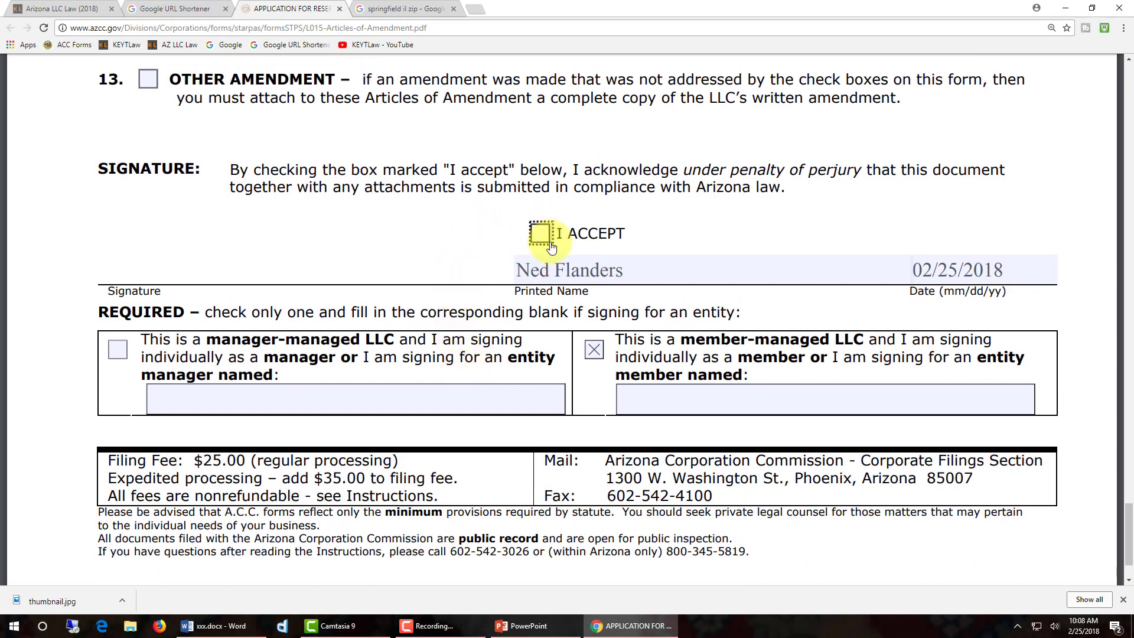
pyautogui.click(538, 234)
pyautogui.click(631, 270)
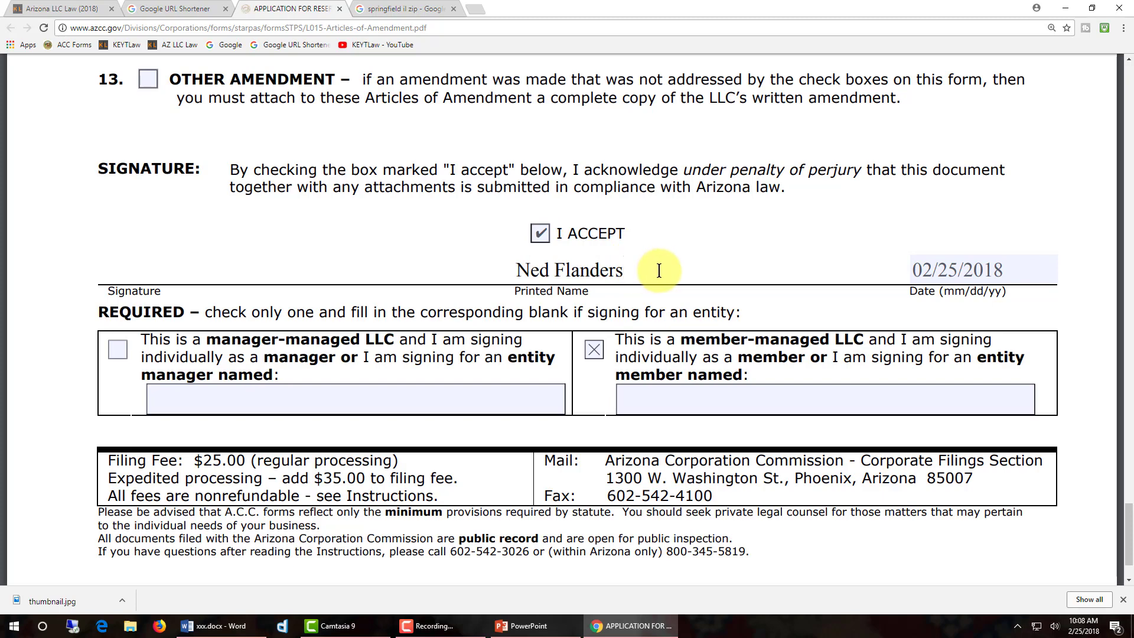
pyautogui.scroll(20, 910, 222)
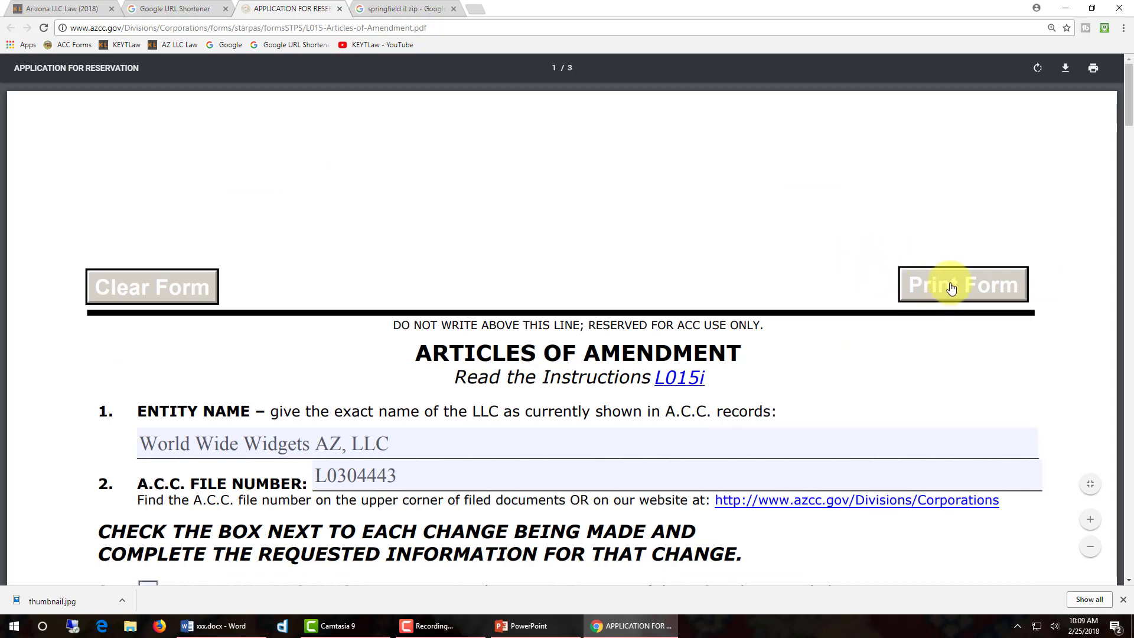
pyautogui.scroll(-5, 534, 370)
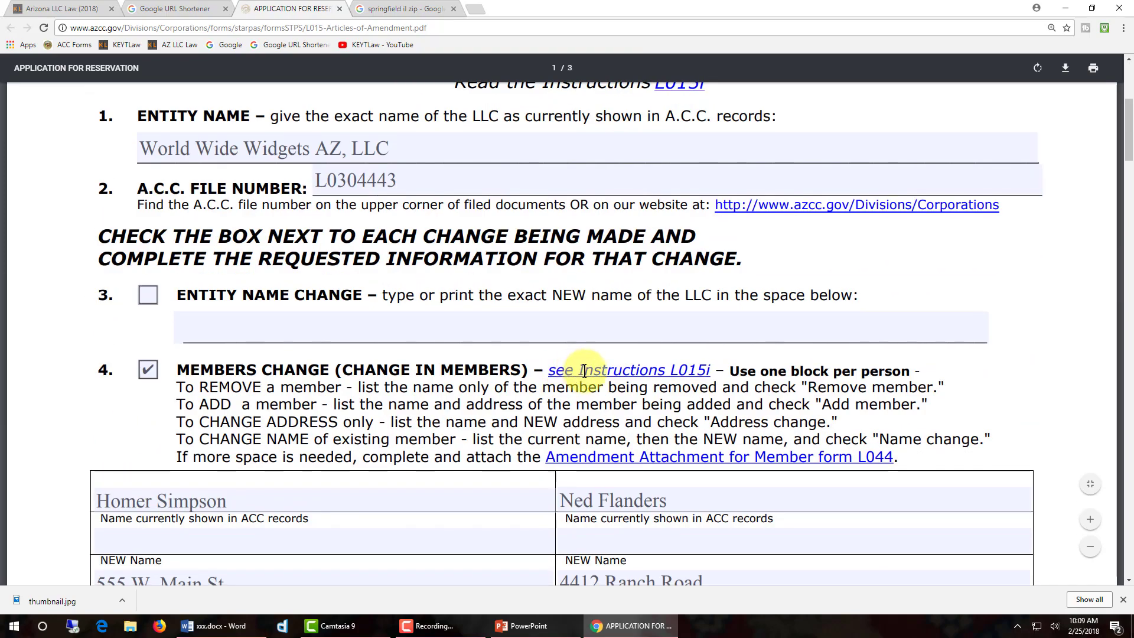
pyautogui.scroll(-18, 615, 372)
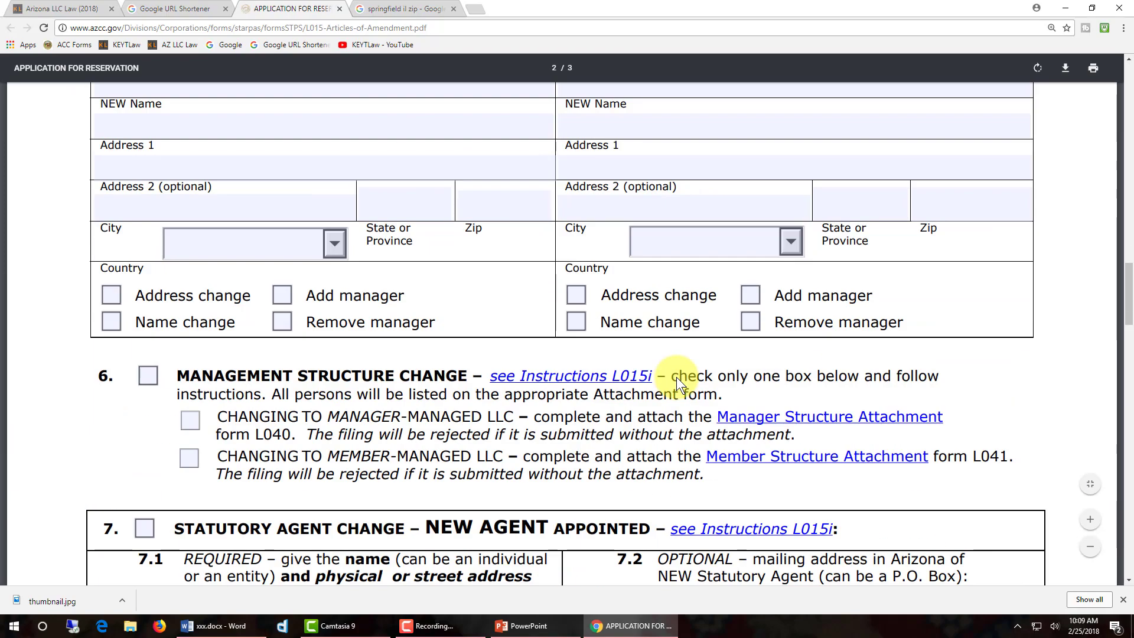
pyautogui.scroll(-20, 676, 377)
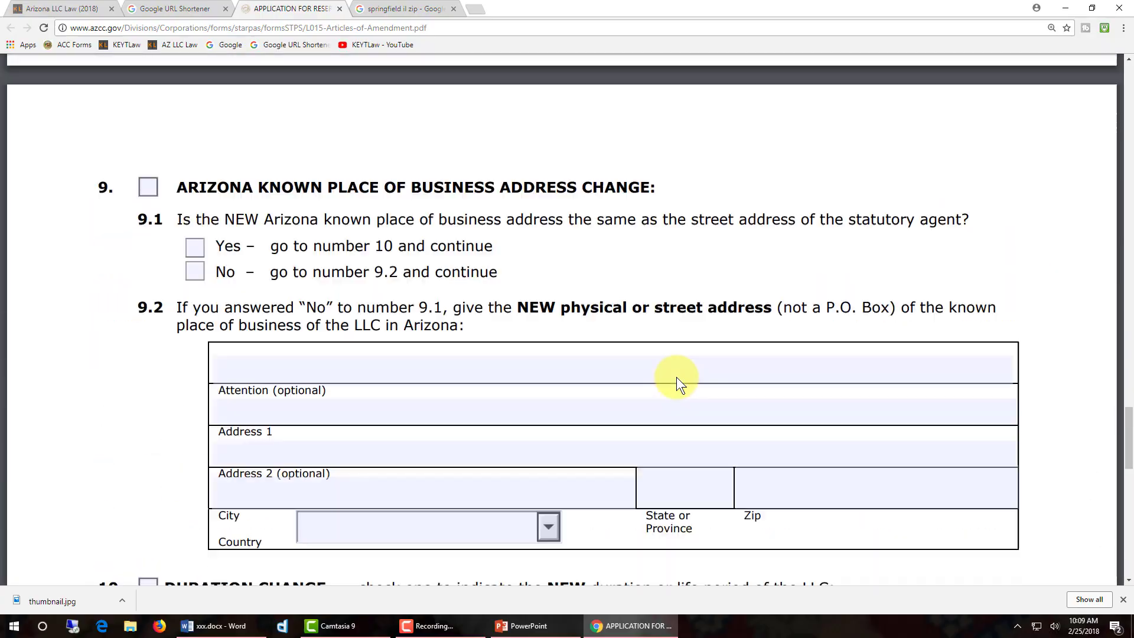